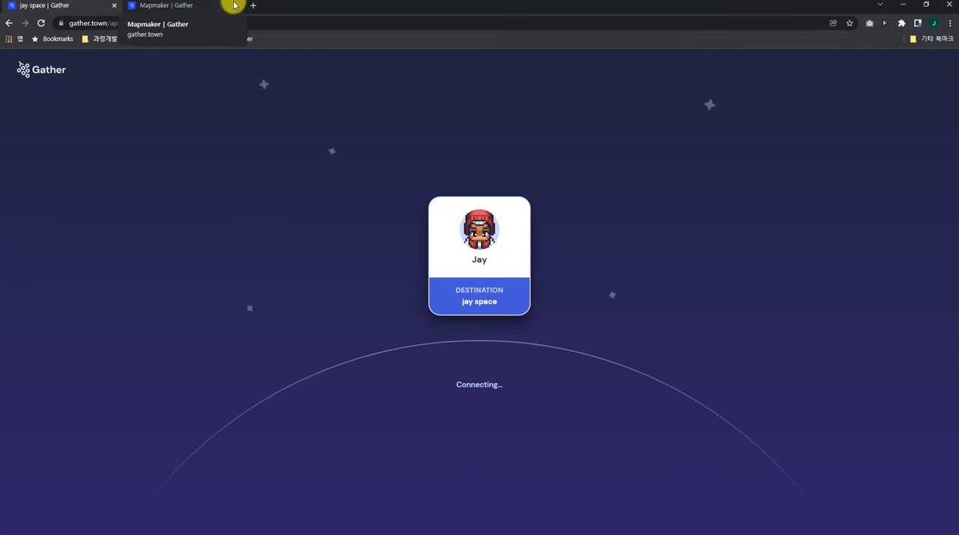
Close the open Mapmaker page and reopen this space's map in Mapmaker from the build tools
left_click(234, 5)
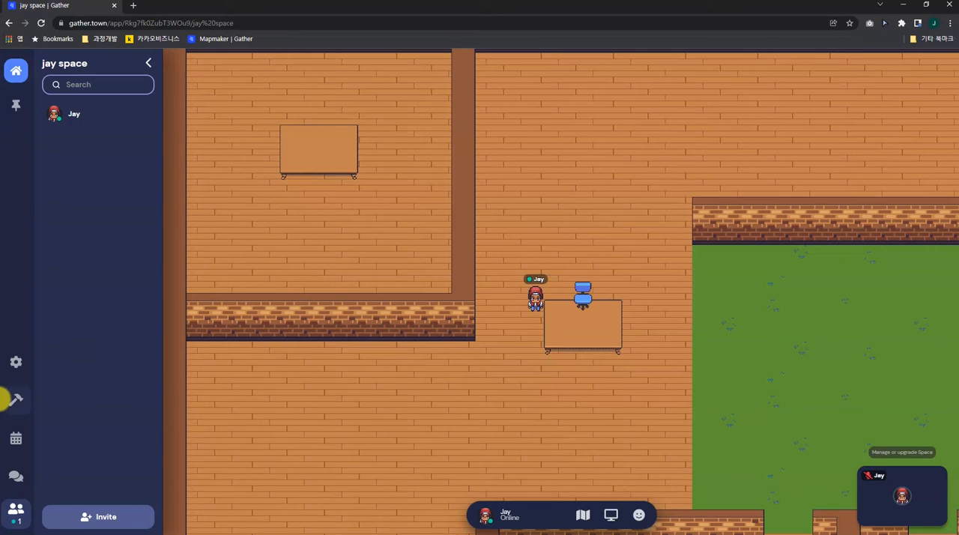
left_click(15, 410)
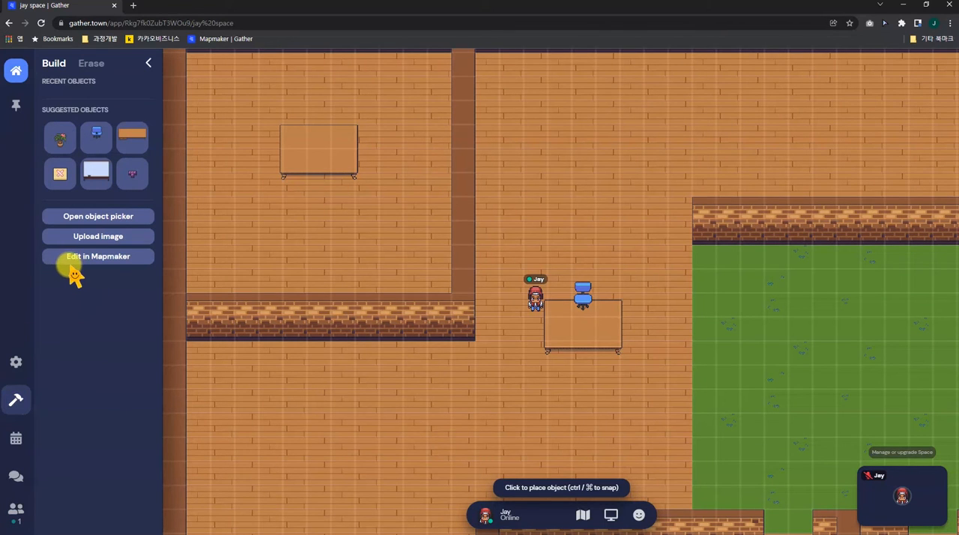
left_click(132, 262)
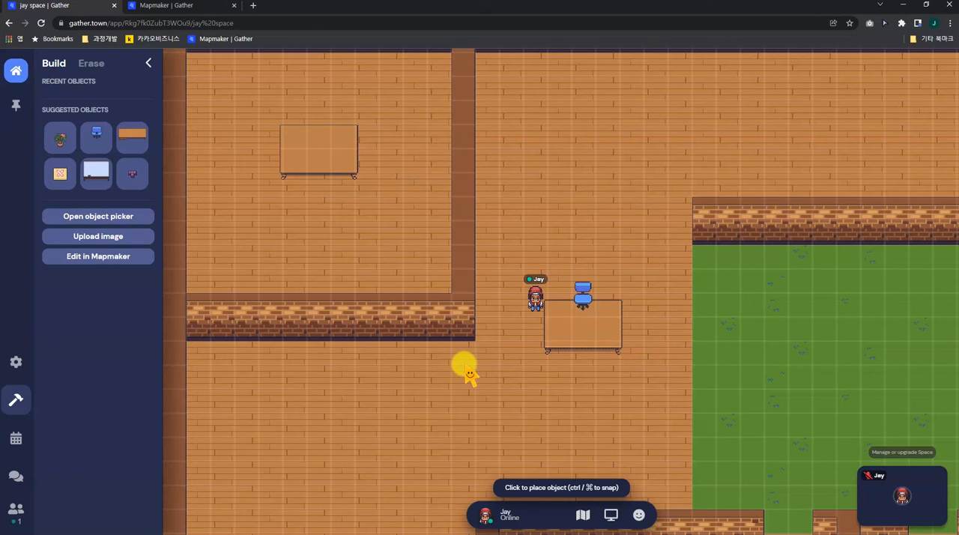
In the user settings, turn Use Smart Zoom on and back off, and close the settings
left_click(14, 366)
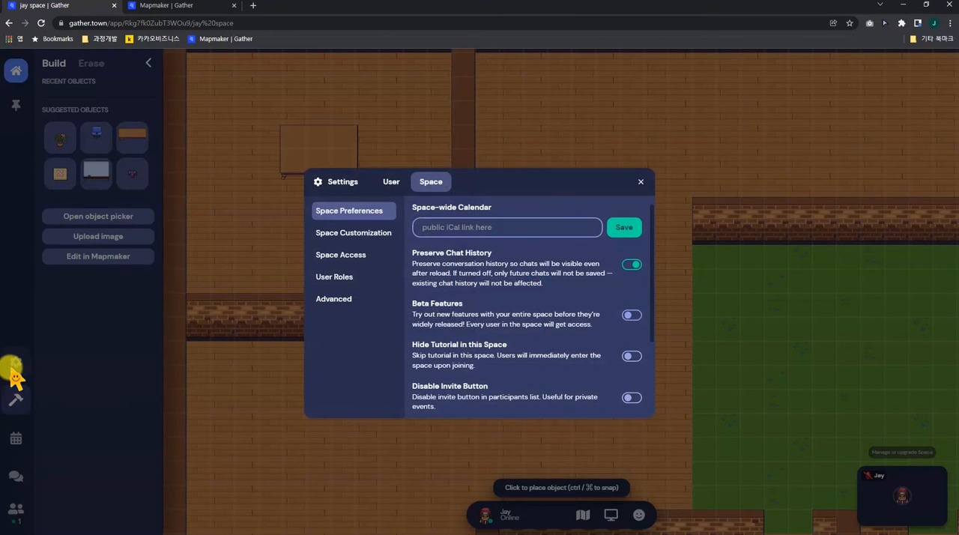
left_click(390, 185)
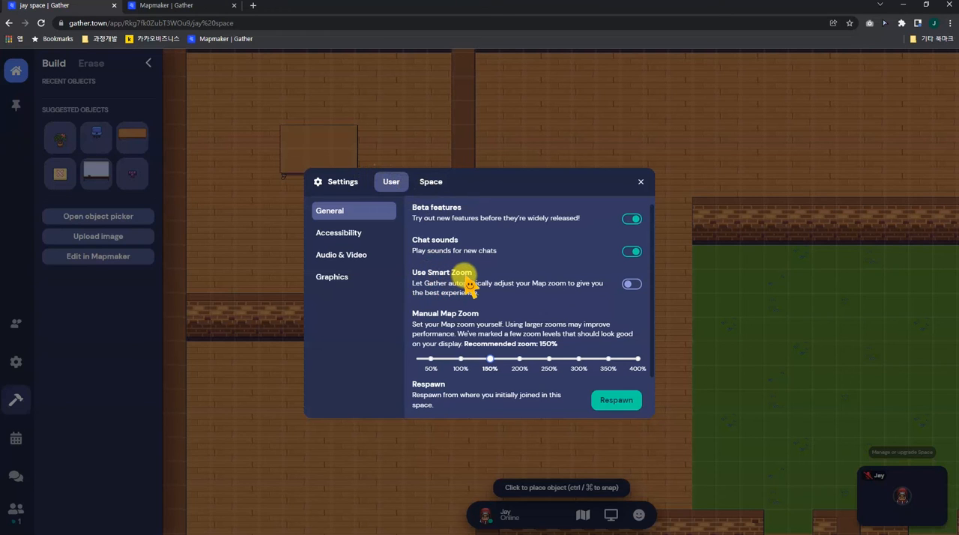
left_click(633, 286)
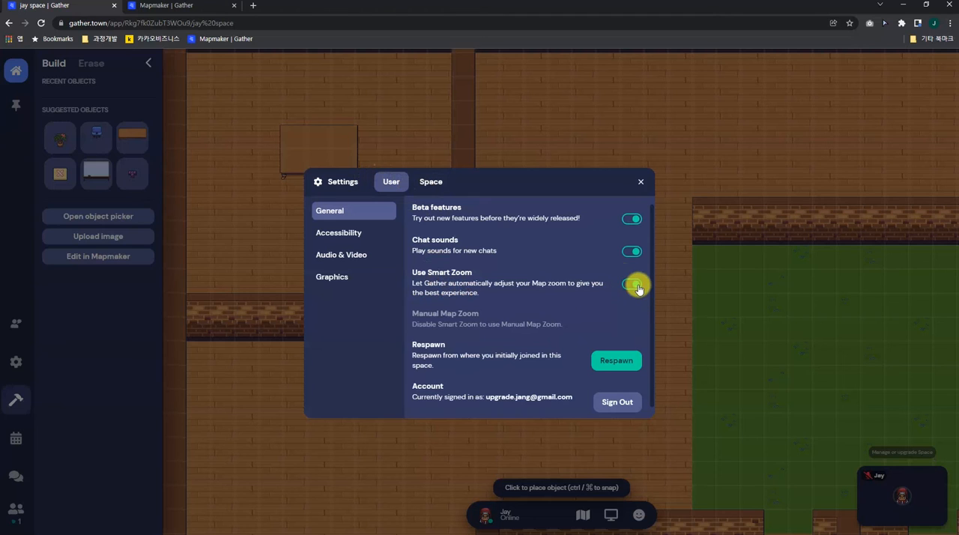
left_click(629, 285)
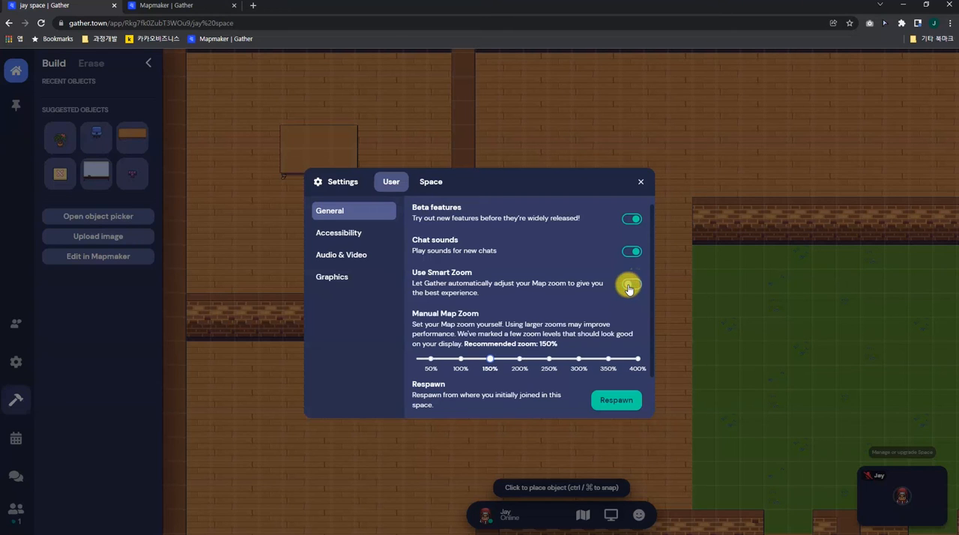
left_click(637, 182)
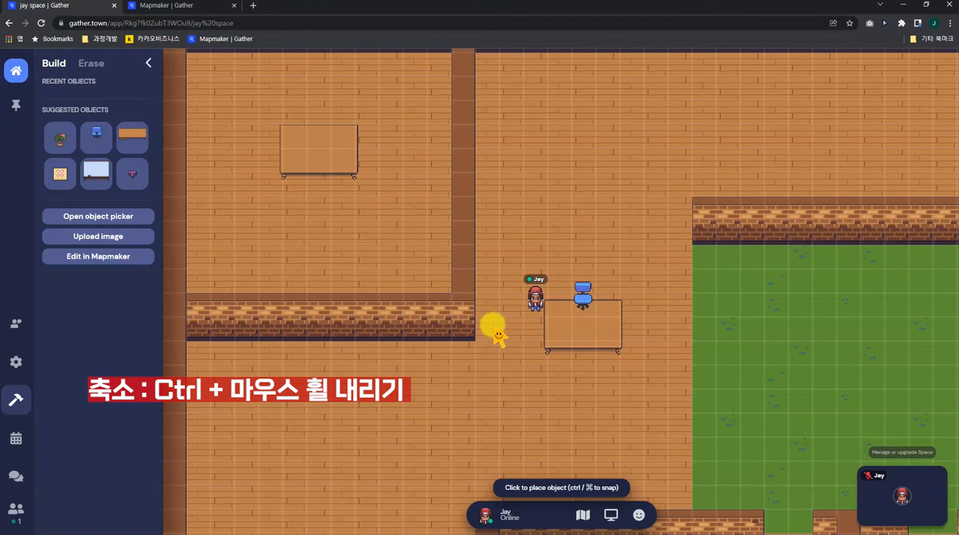
Zoom the space map out for an overview of the rooms and back in around the avatar
key("ctrl")
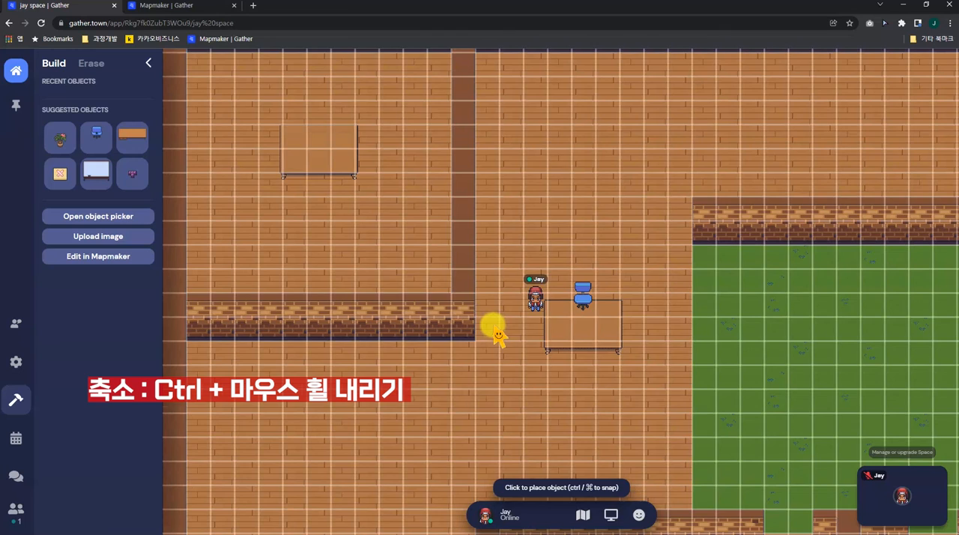
scroll(497, 335, "down", 2, "ctrl")
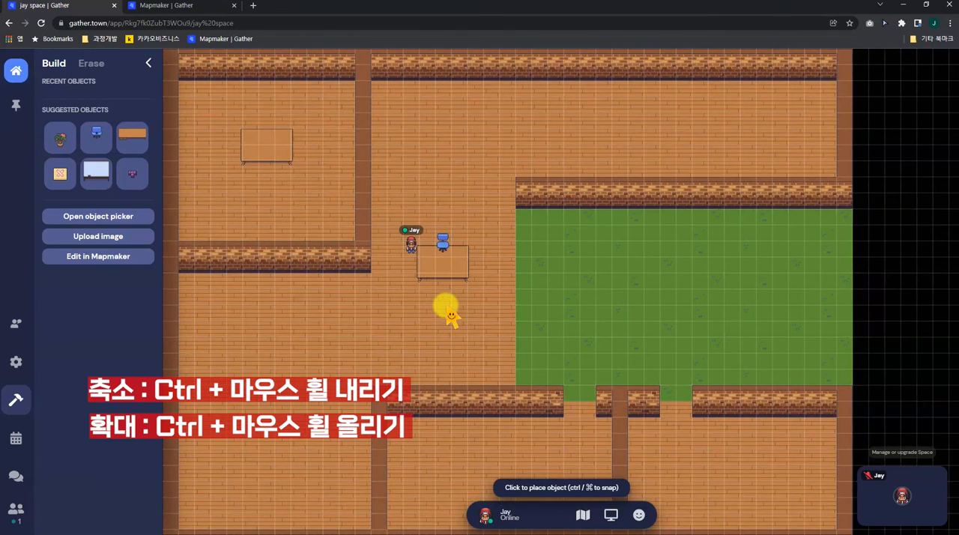
key("ctrl")
scroll(450, 314, "up", 3, "ctrl")
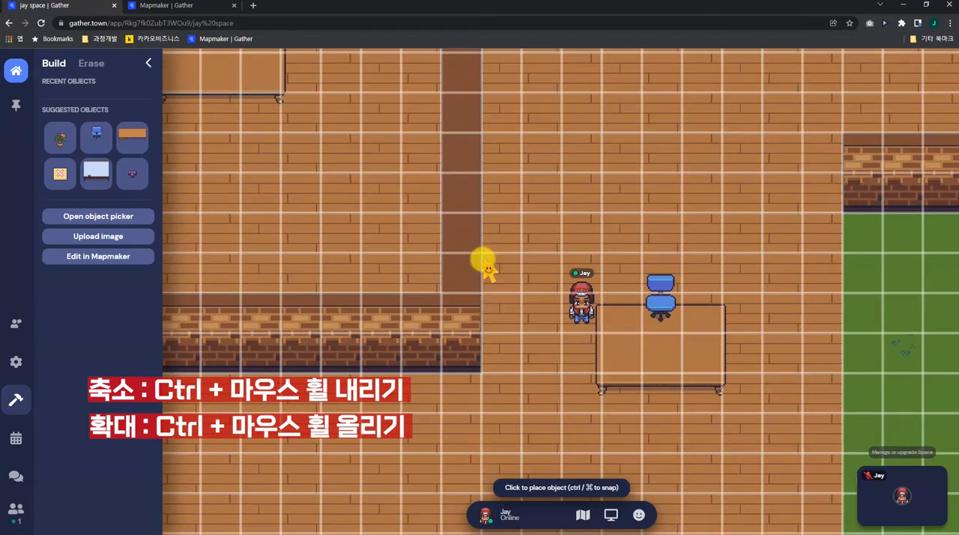
Shrink the browser page zoom to 50% to view more of the space, and enlarge it again
key("ctrl+plus")
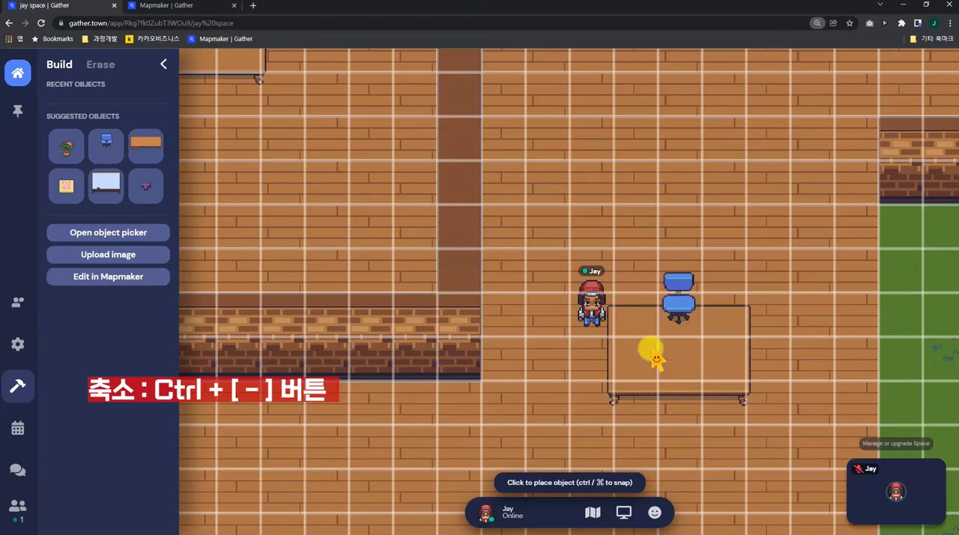
key("ctrl+minus")
key("ctrl+minus")
key("ctrl+minus")
key("ctrl+minus")
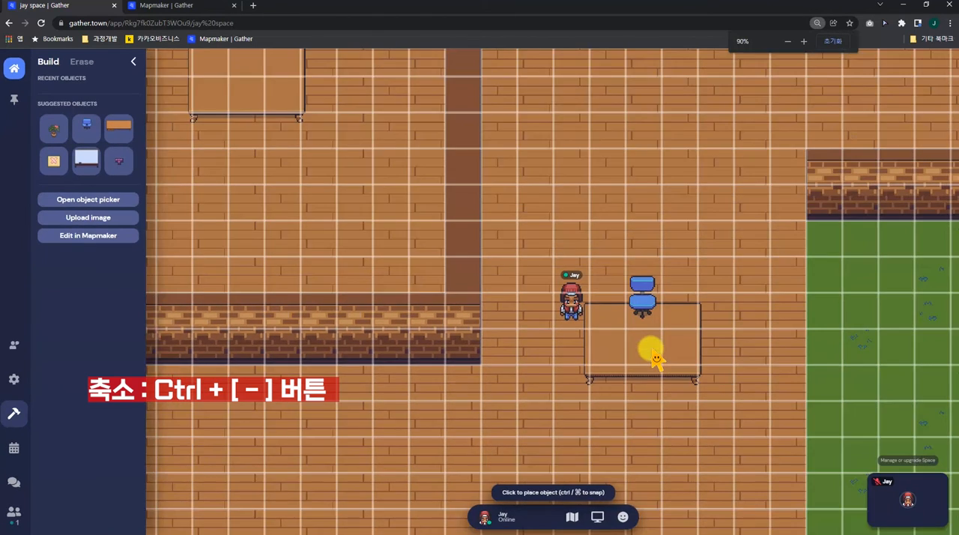
key("ctrl+minus")
key("ctrl+minus")
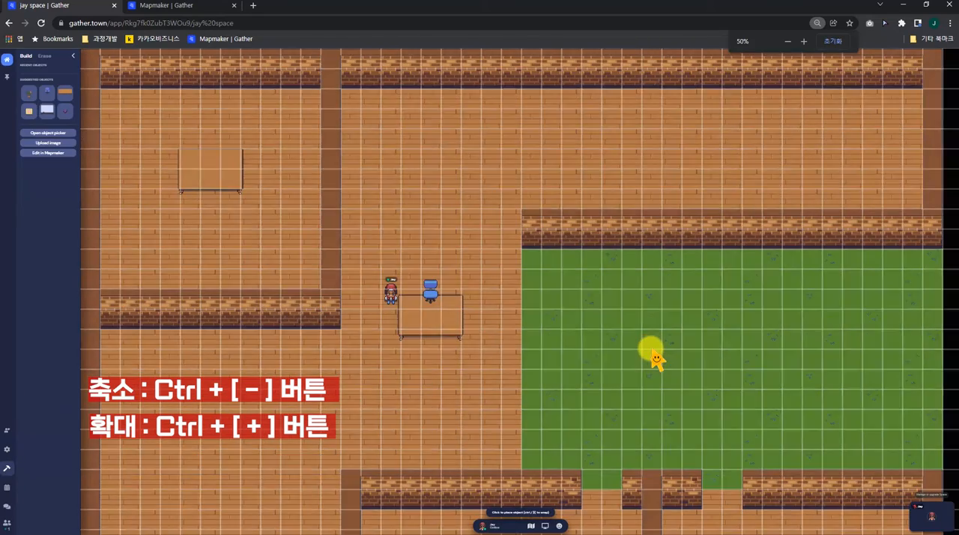
key("ctrl+plus")
key("ctrl+plus")
key("ctrl+plus")
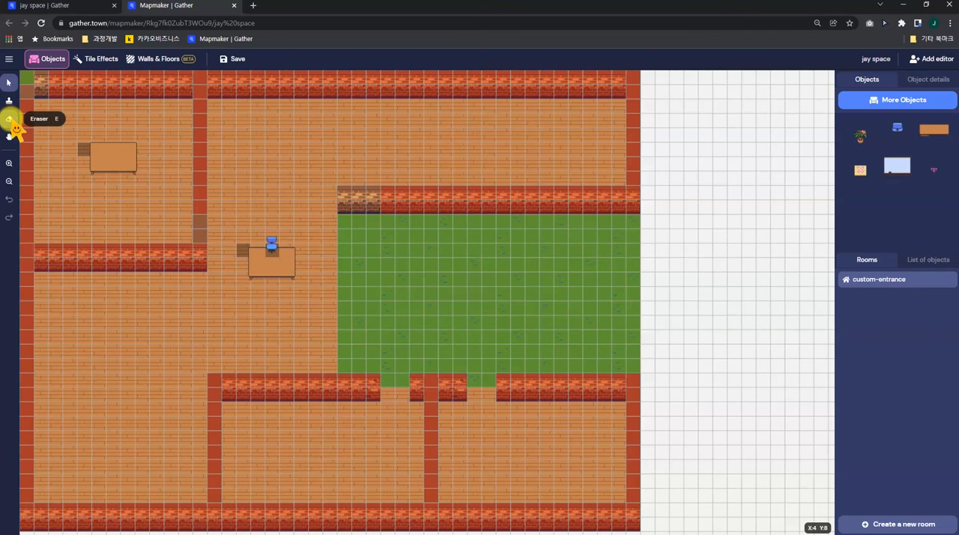
Erase the wall pieces at the west end of the wall above the lawn and at the lower end of the upper-left room's vertical wall
key("ctrl+plus")
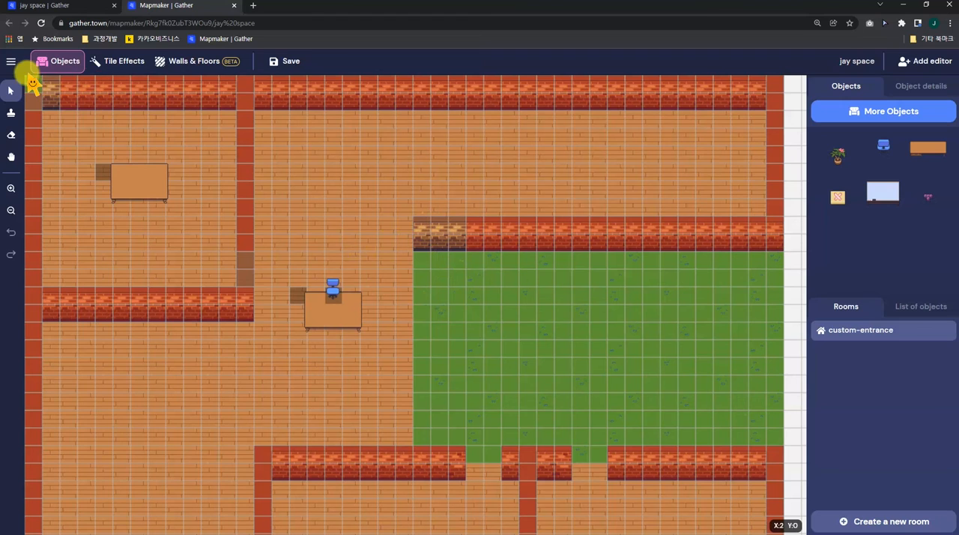
left_click(188, 66)
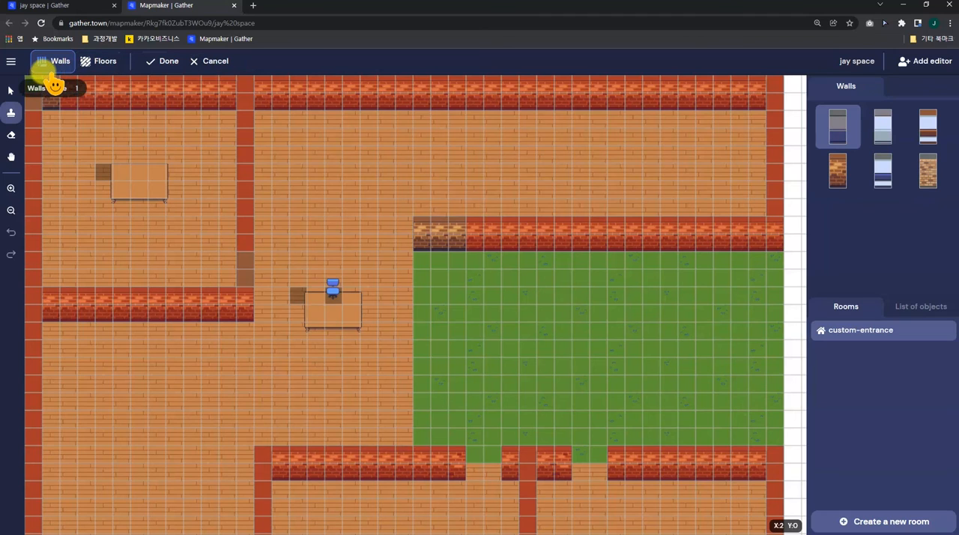
left_click(11, 135)
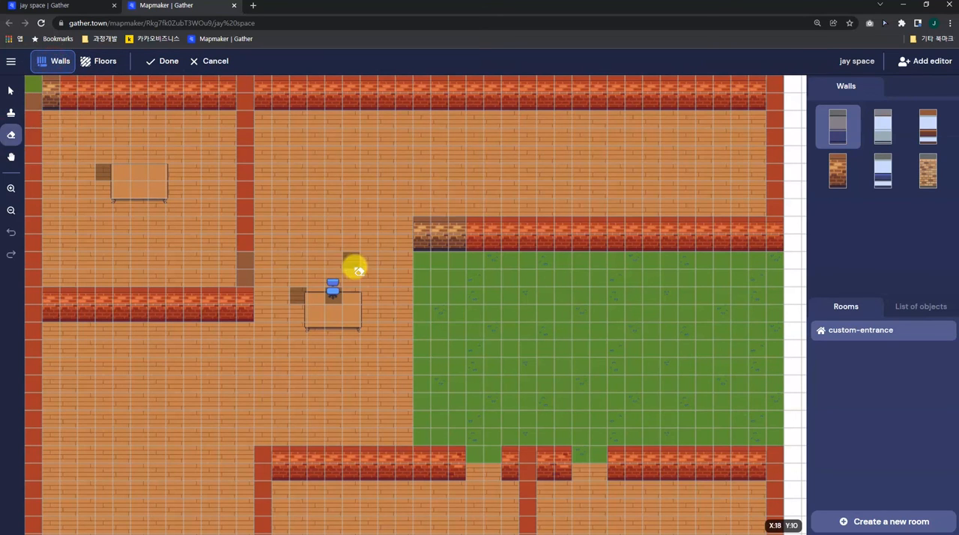
left_click(433, 238)
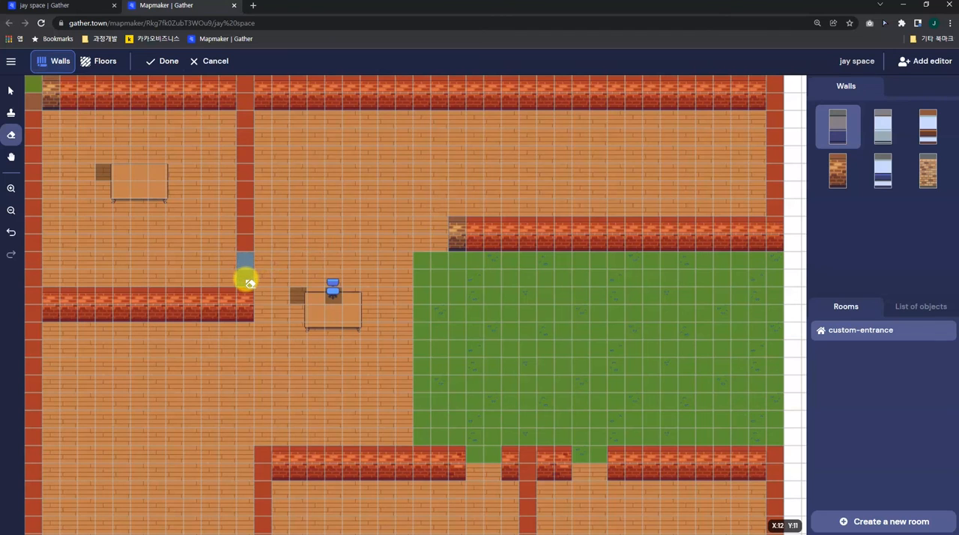
left_click(248, 281)
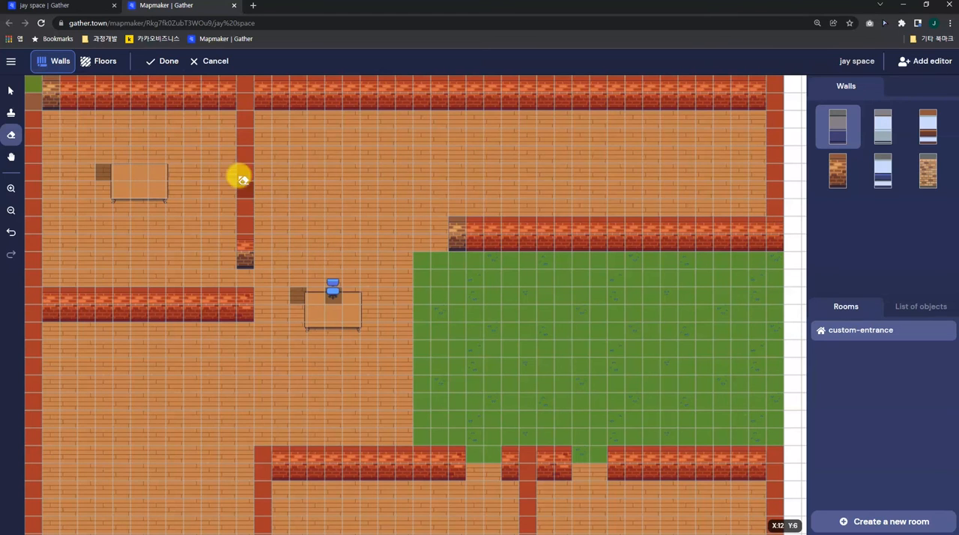
Erase the two easternmost columns of grass floor tiles from the lawn and finish the walls and floors editing
left_click(113, 72)
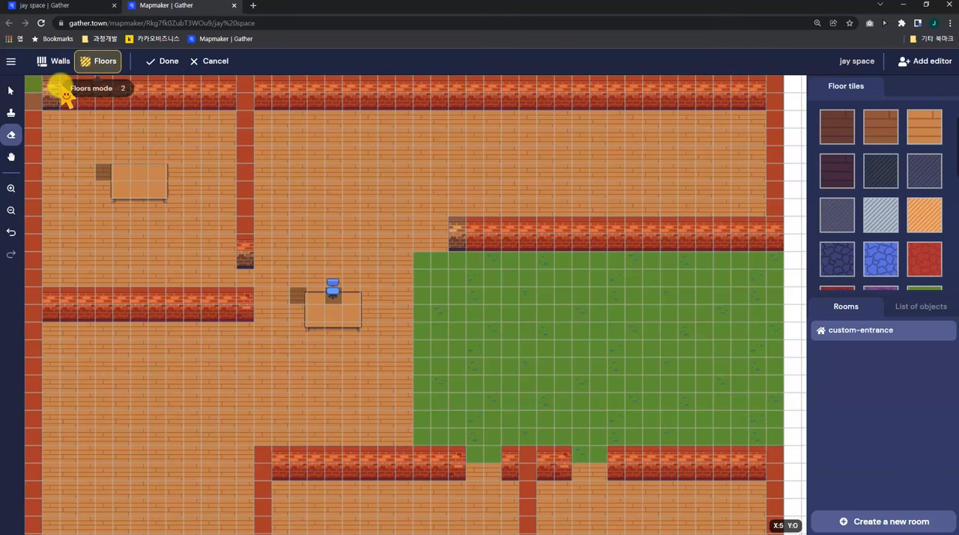
left_click(11, 135)
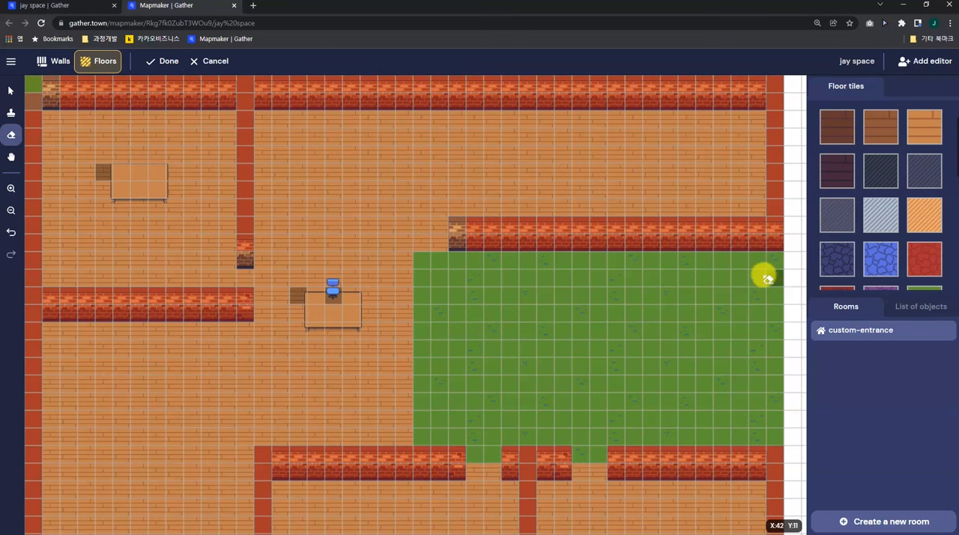
left_click_drag(770, 262, 770, 437)
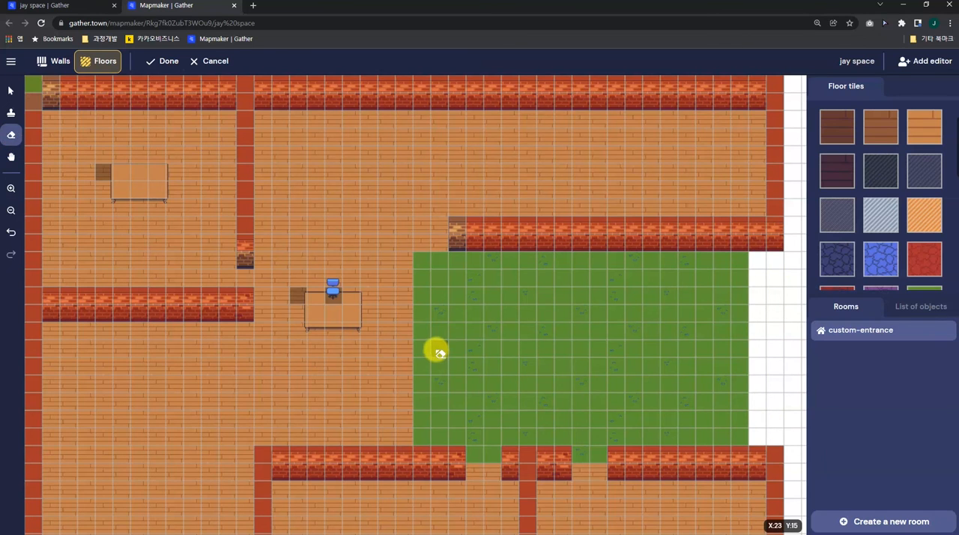
left_click(163, 61)
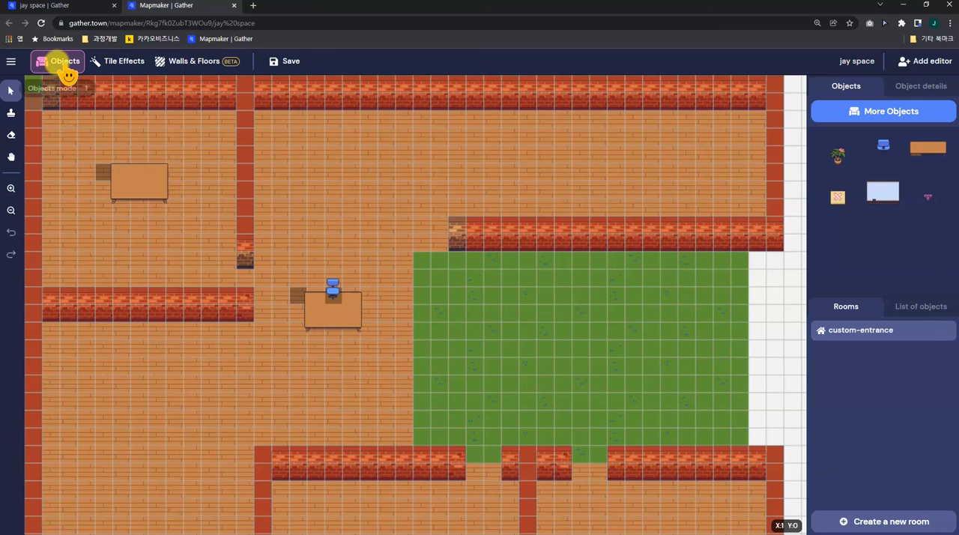
Erase the table object in the upper-left room
left_click(11, 135)
left_click(119, 177)
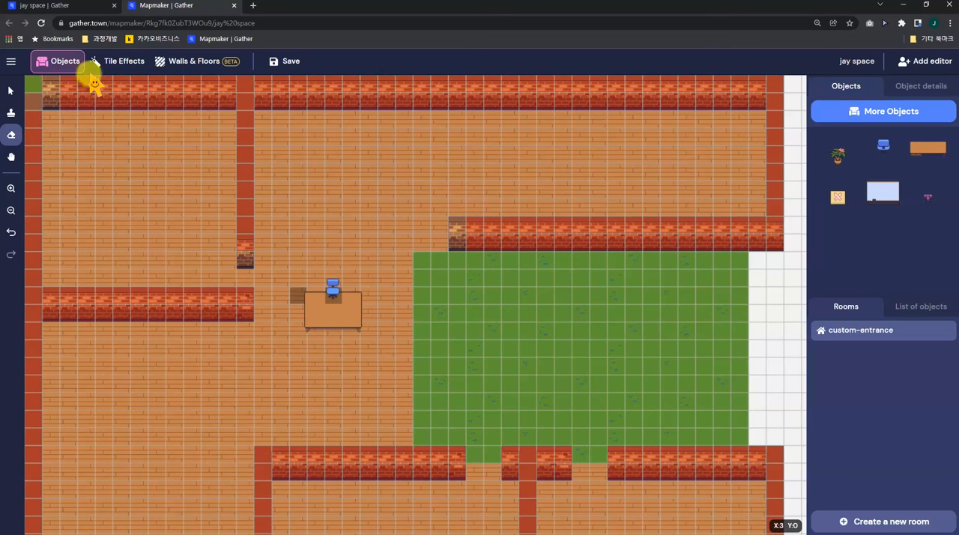
Erase the Impassable tile effect from the west part of the brick wall above the lawn
left_click(123, 75)
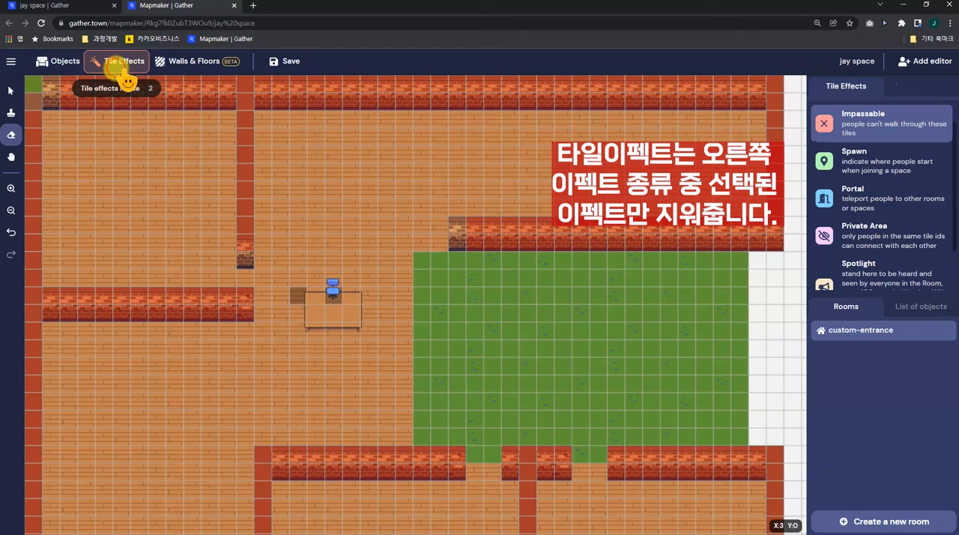
left_click(11, 135)
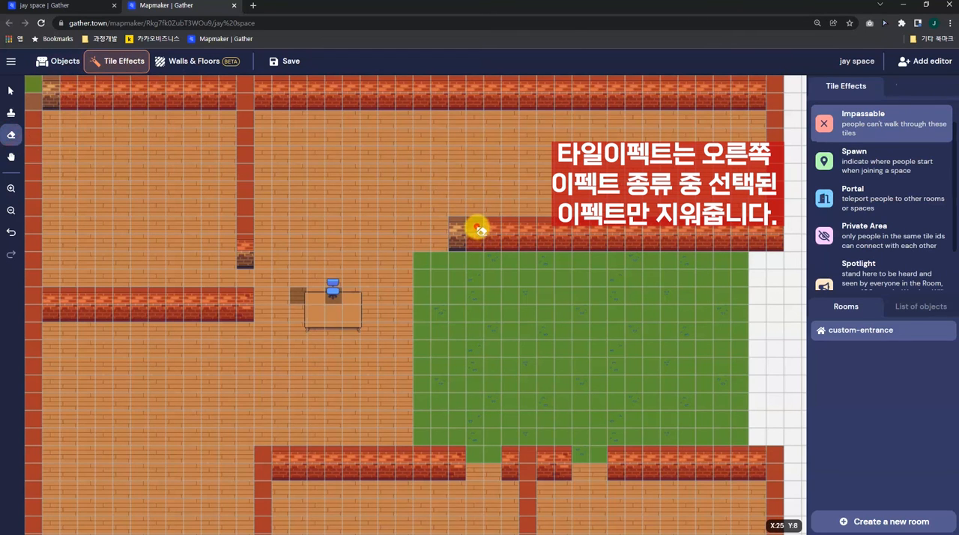
mouse_move(514, 228)
left_mouse_down()
mouse_move(530, 229)
mouse_move(530, 243)
mouse_move(473, 243)
left_mouse_up()
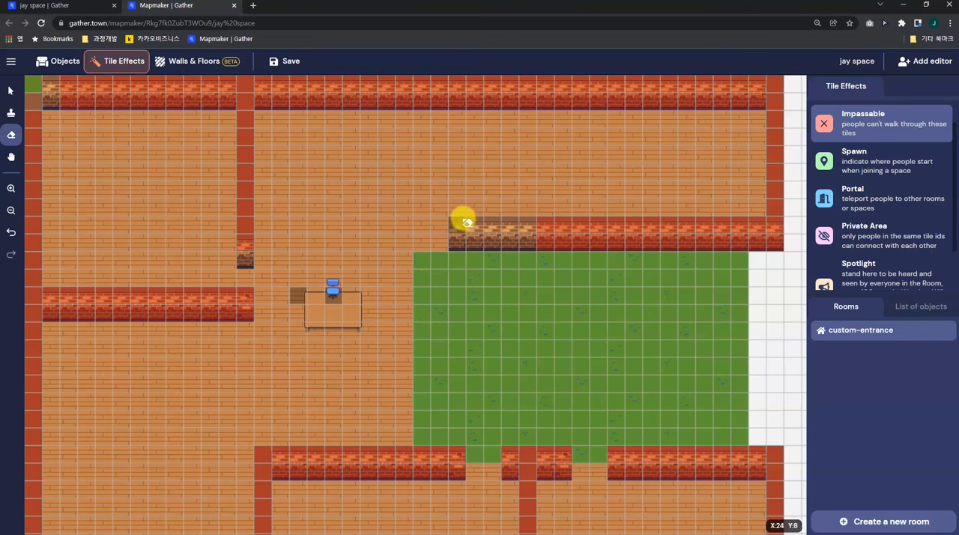
left_click(544, 242)
left_click(546, 223)
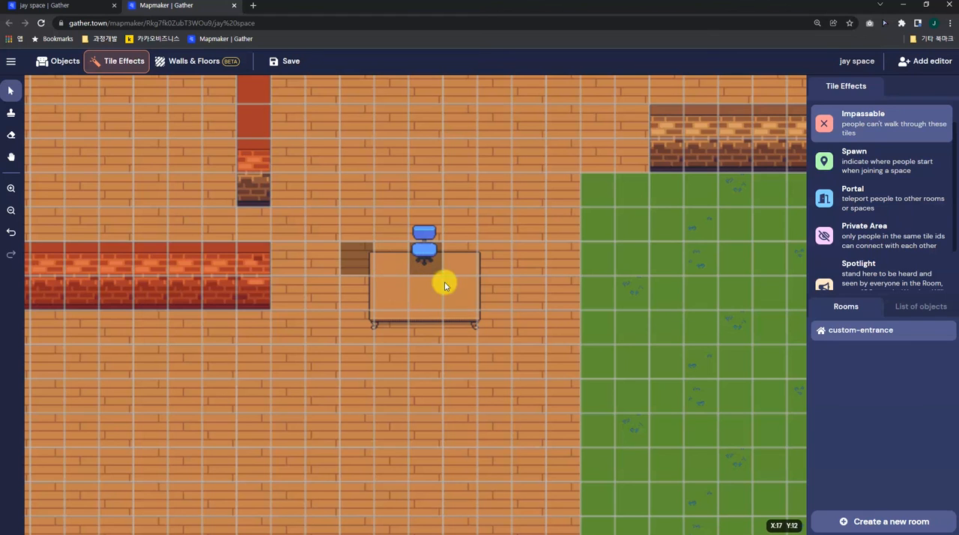
Move the Chippendale Table (2x3) above the Office Chair in the stacking order where the two overlap, and deselect them
left_click(60, 61)
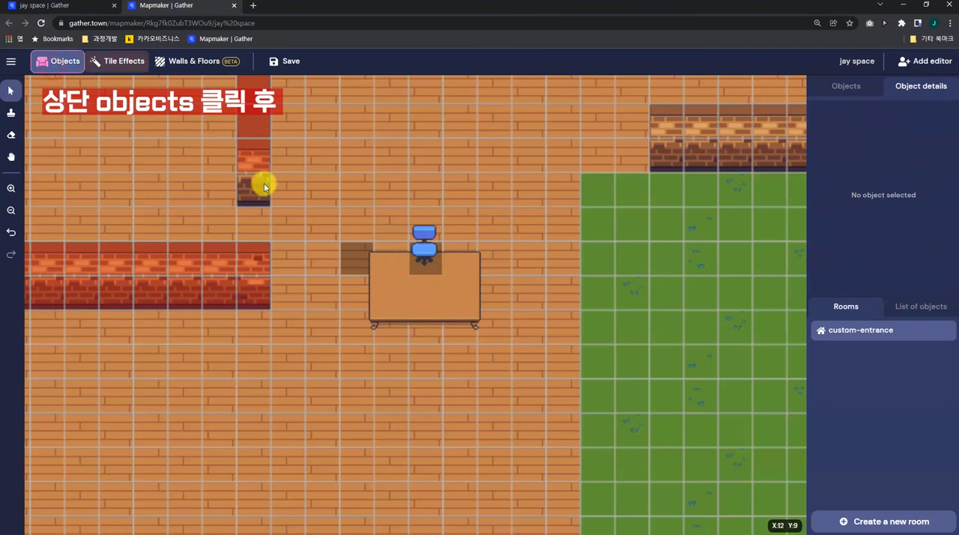
left_click(12, 91)
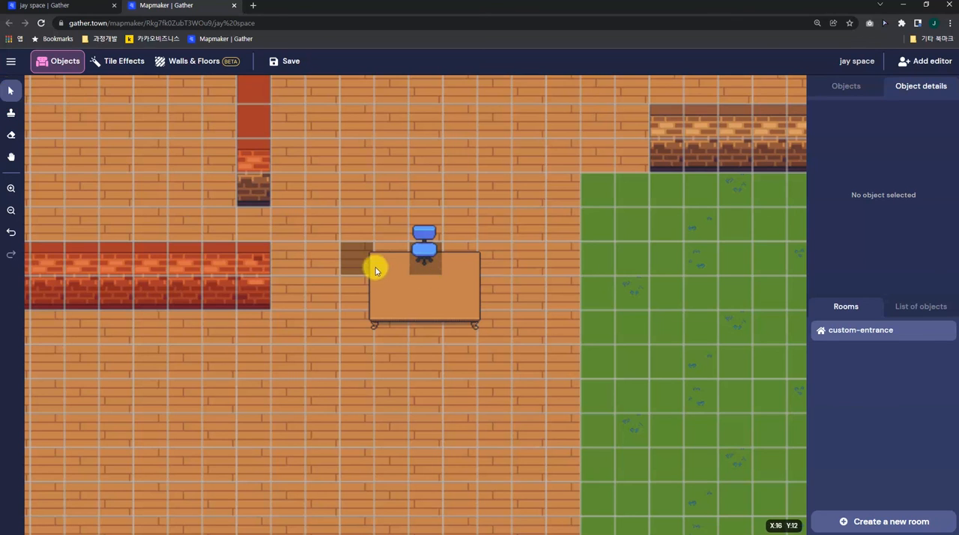
left_click(421, 275)
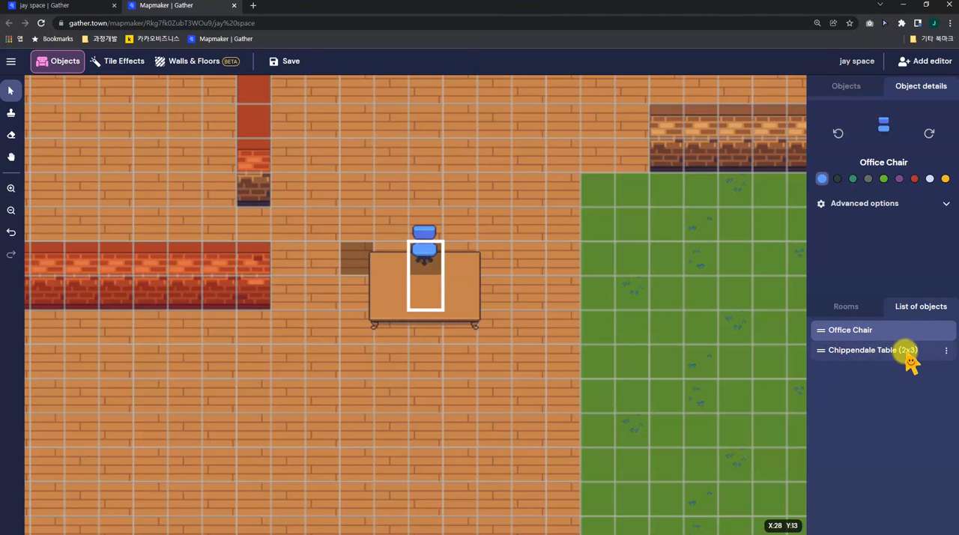
left_click(826, 358)
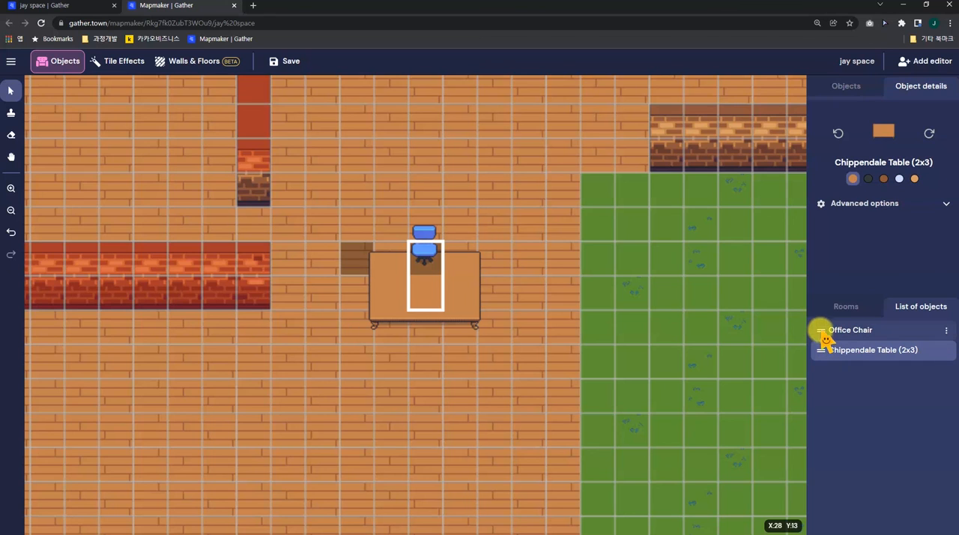
left_click_drag(820, 326, 821, 323)
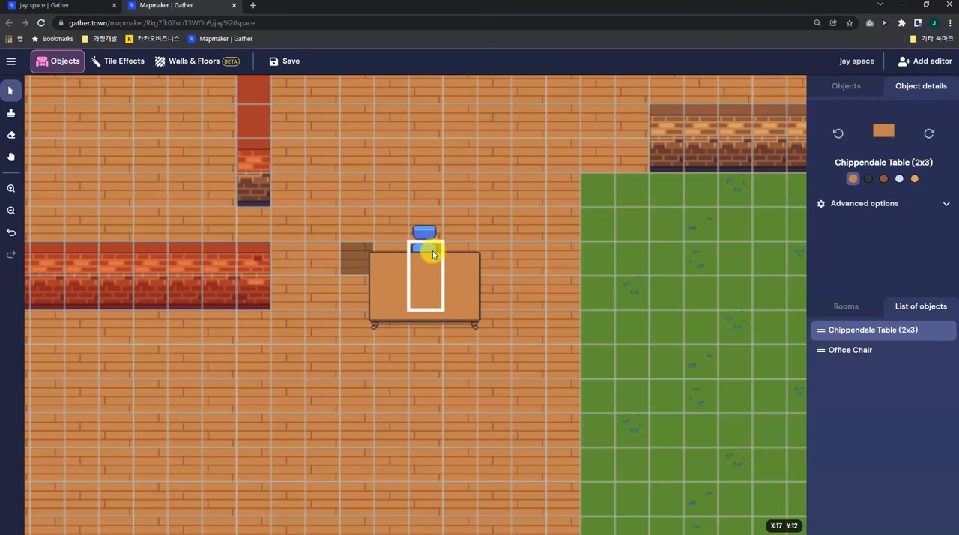
left_click(463, 242)
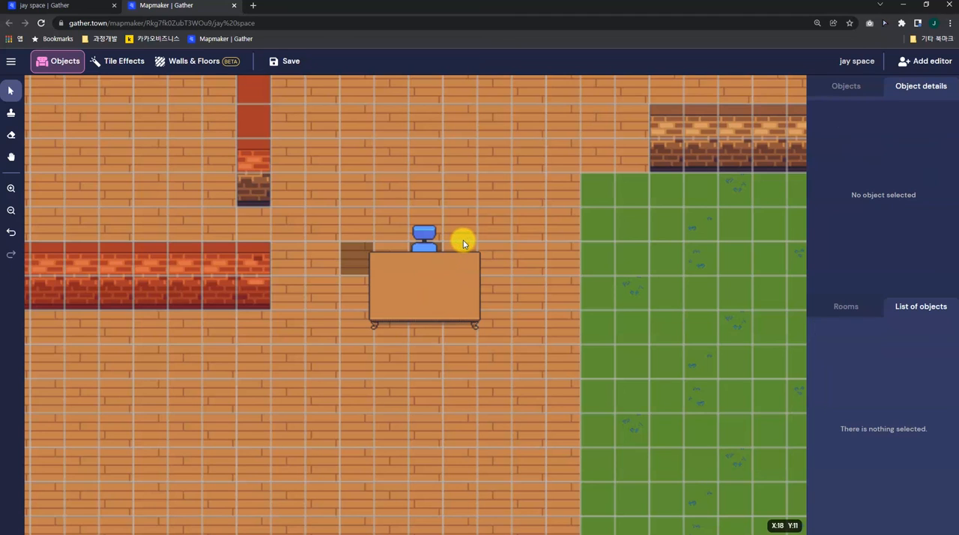